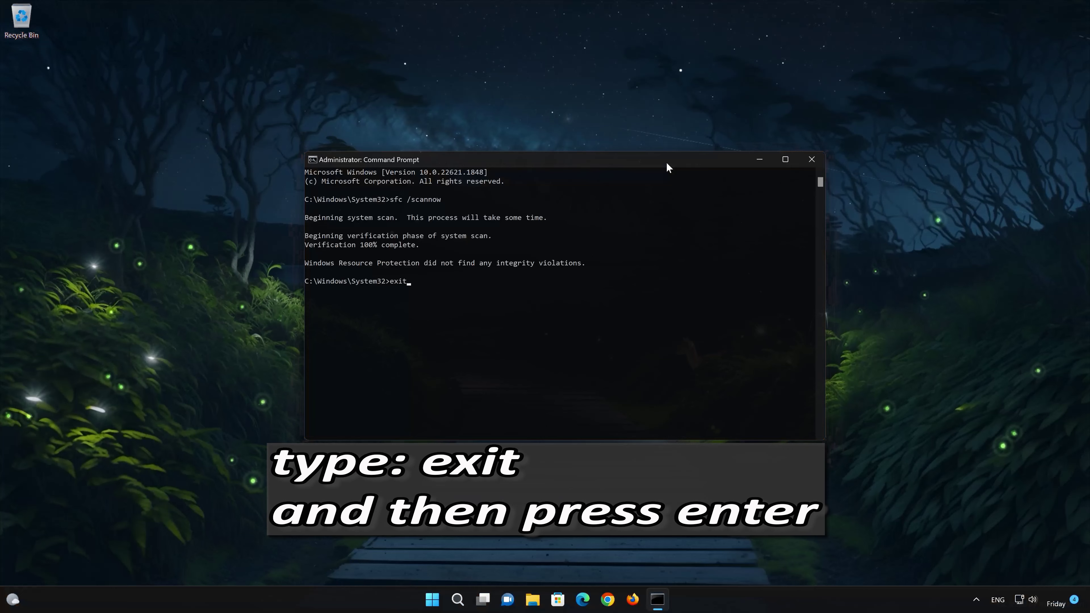
- Exit the Command Prompt and open the Apps & features page in Windows Settings
key("Return")
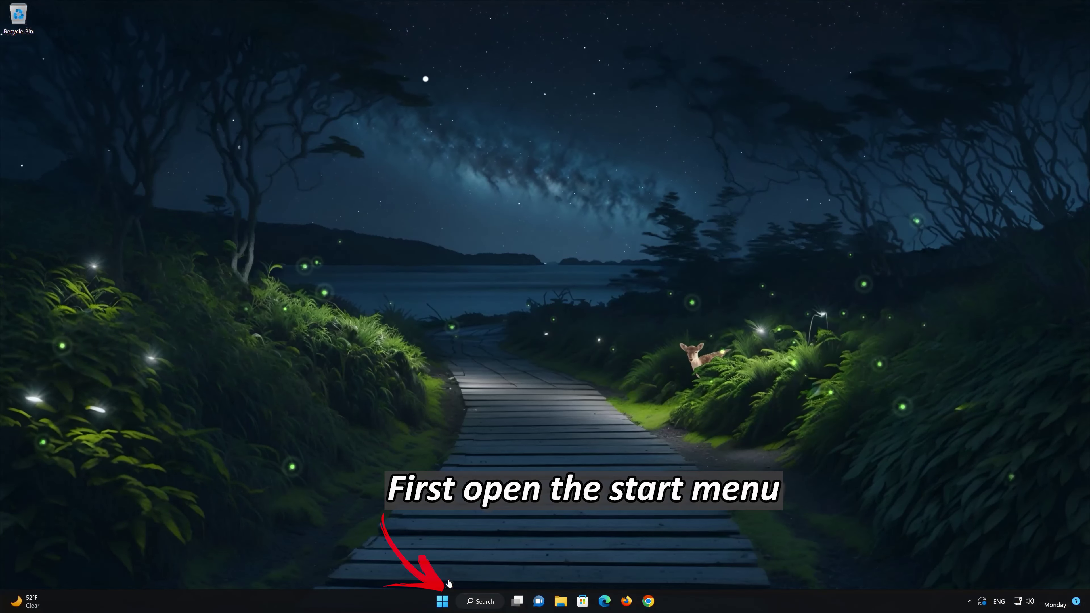
left_click(444, 605)
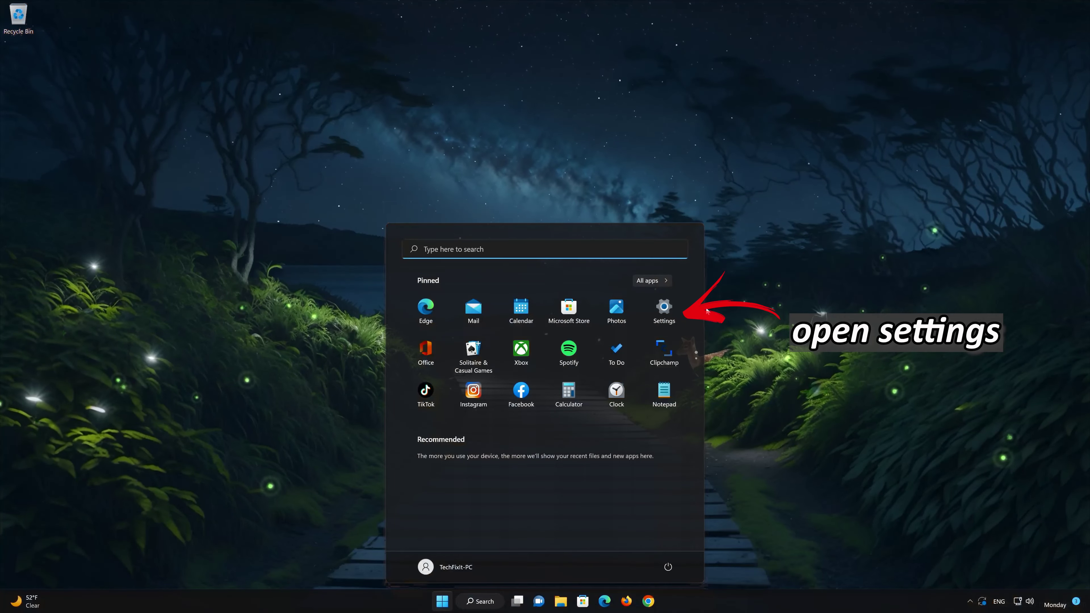
left_click(664, 313)
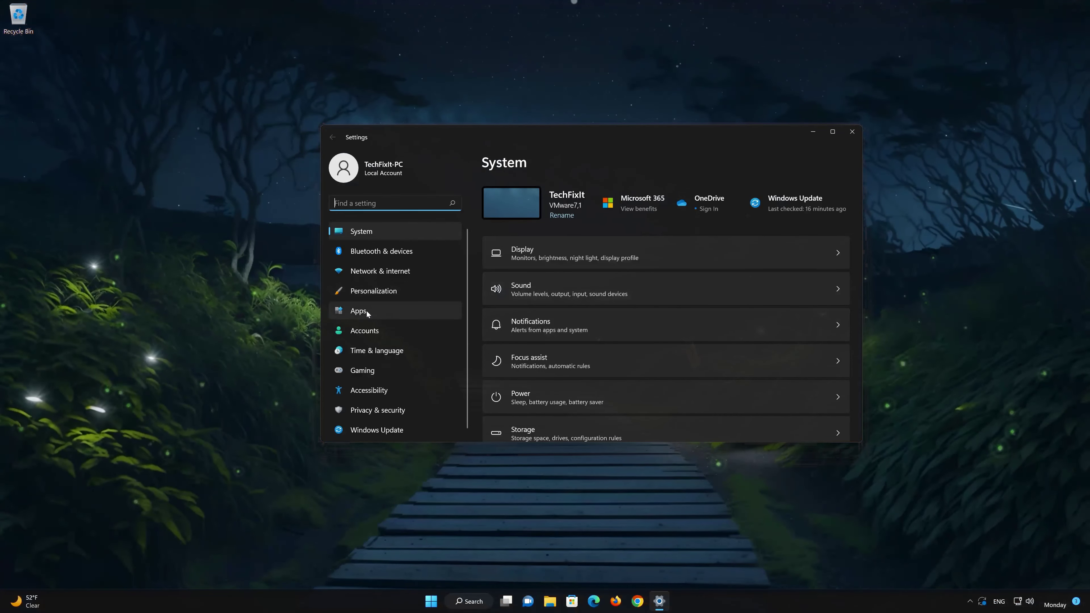
left_click(359, 311)
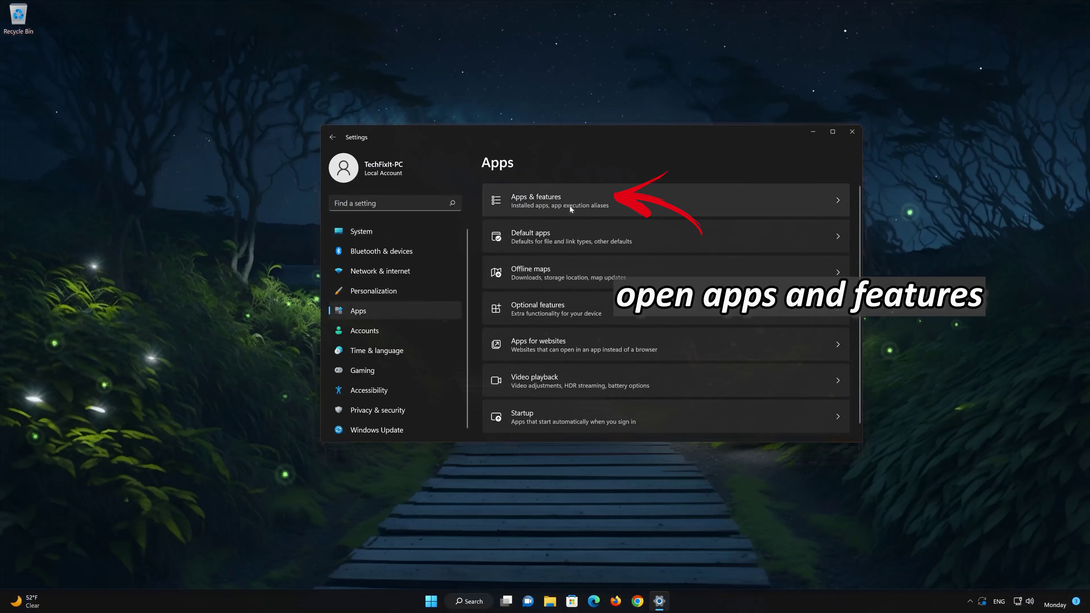
left_click(582, 203)
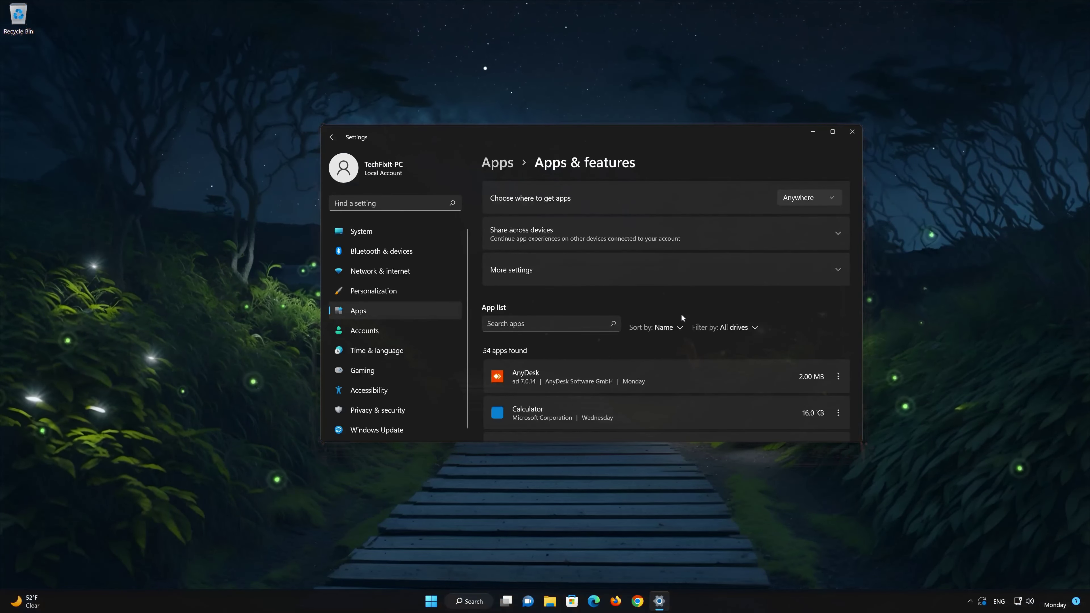
- Find Xbox in the list of installed apps and open its advanced options
scroll(682, 326, "down", 10)
scroll(682, 342, "down", 15)
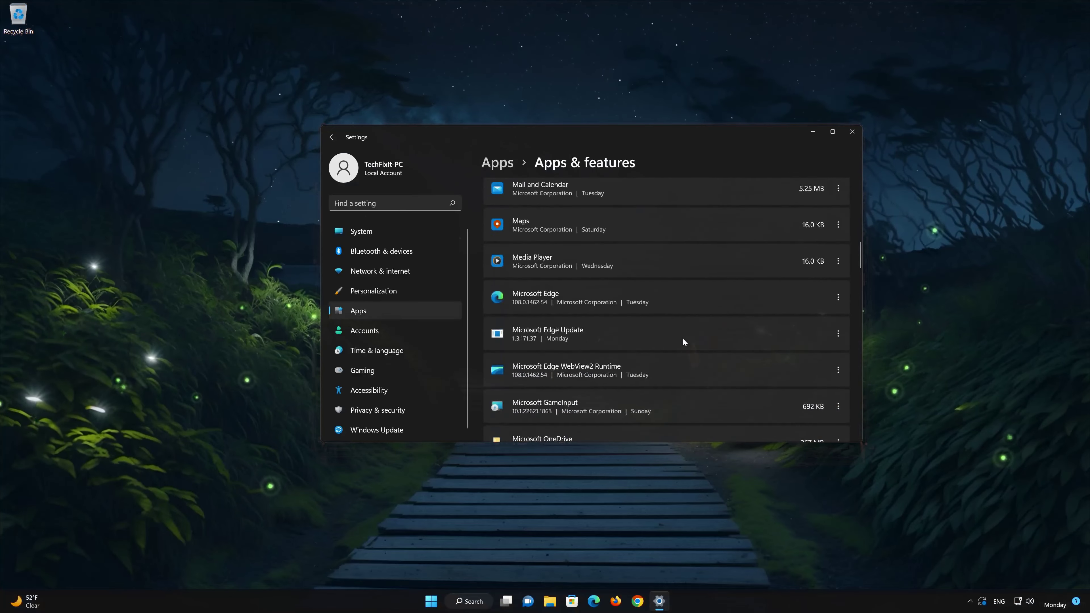
scroll(683, 343, "down", 15)
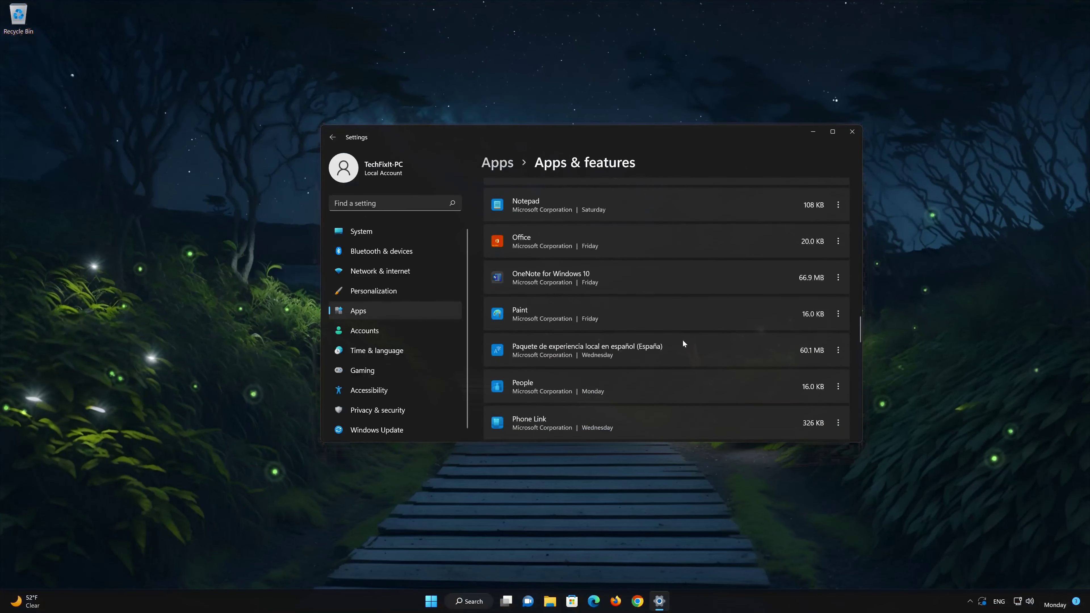
scroll(683, 344, "down", 6)
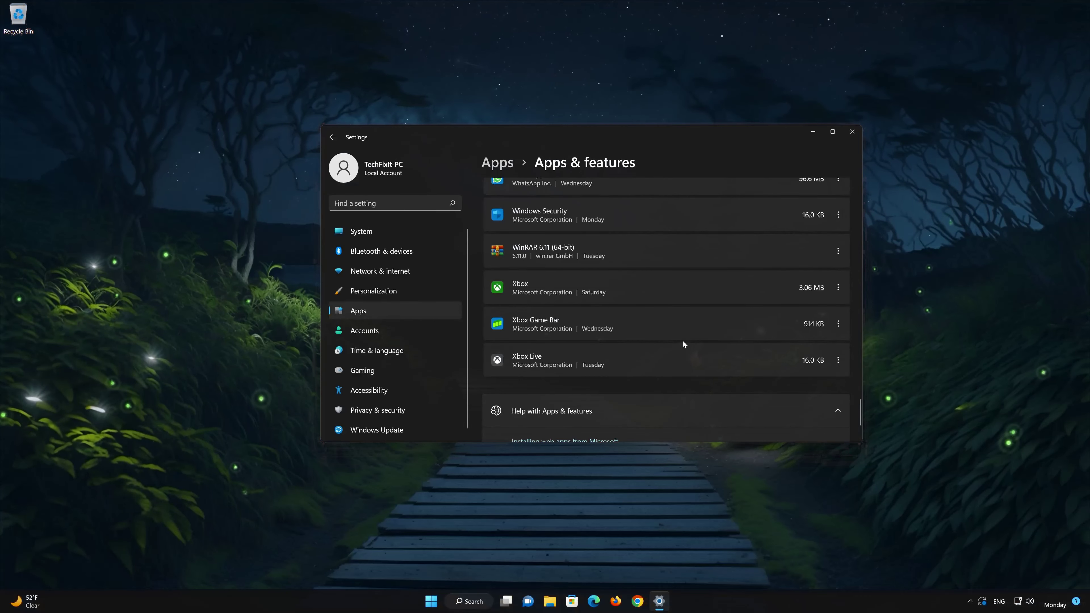
scroll(683, 342, "up", 1)
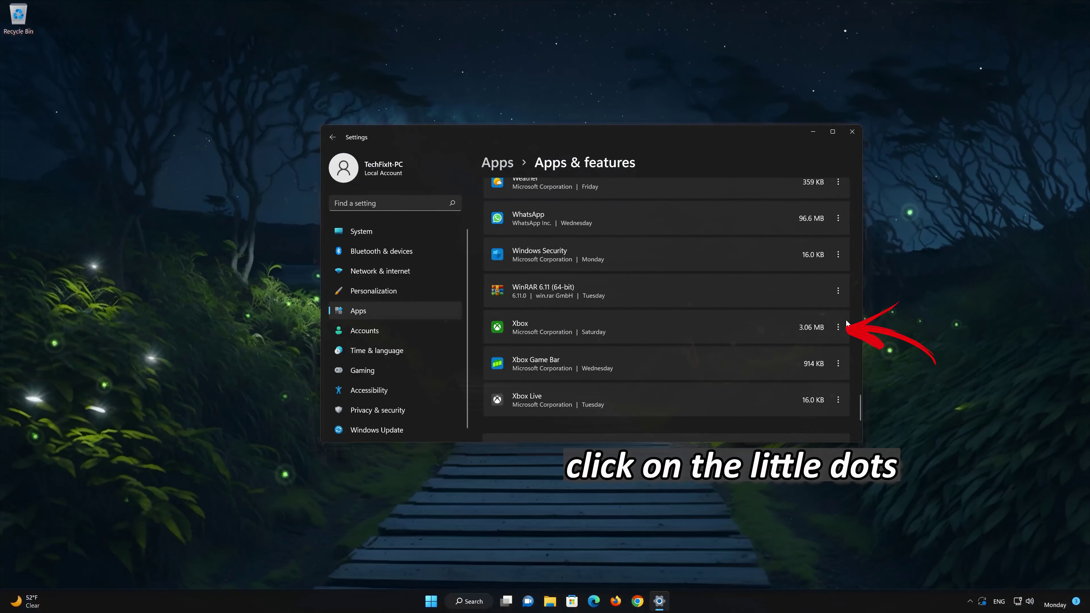
left_click(838, 328)
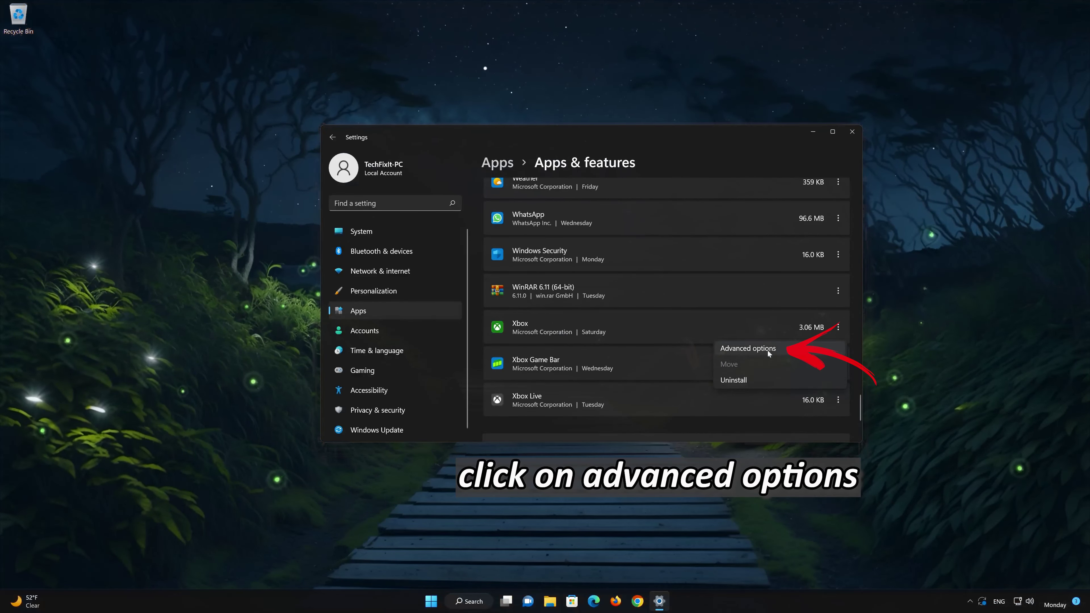
left_click(750, 351)
- Repair the Xbox app and reset it, confirming the deletion of its app data
scroll(751, 353, "down", 8)
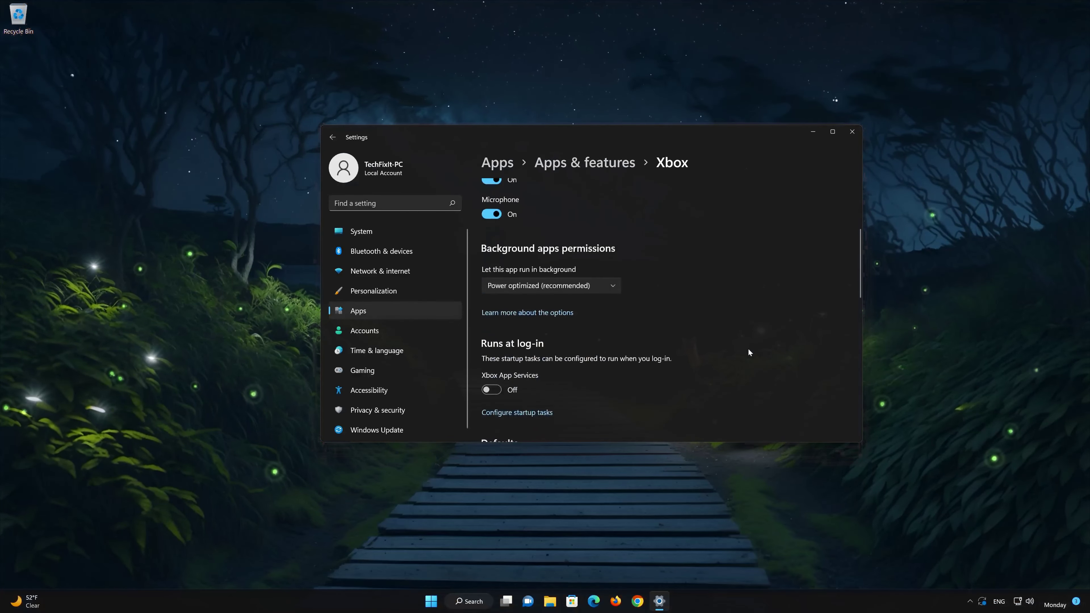
scroll(749, 352, "down", 5)
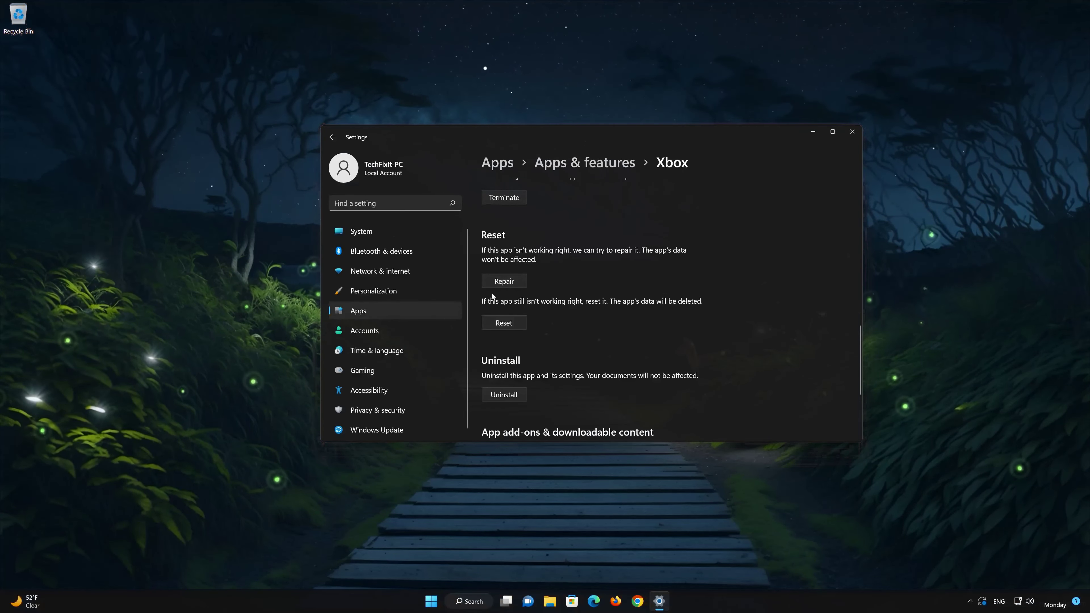
left_click(501, 284)
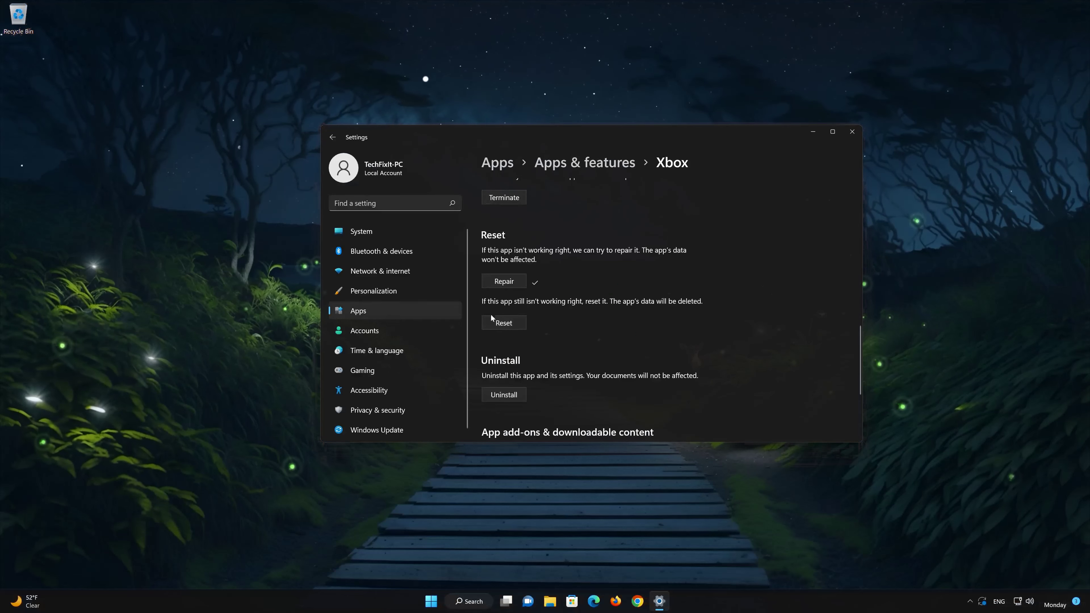
left_click(507, 323)
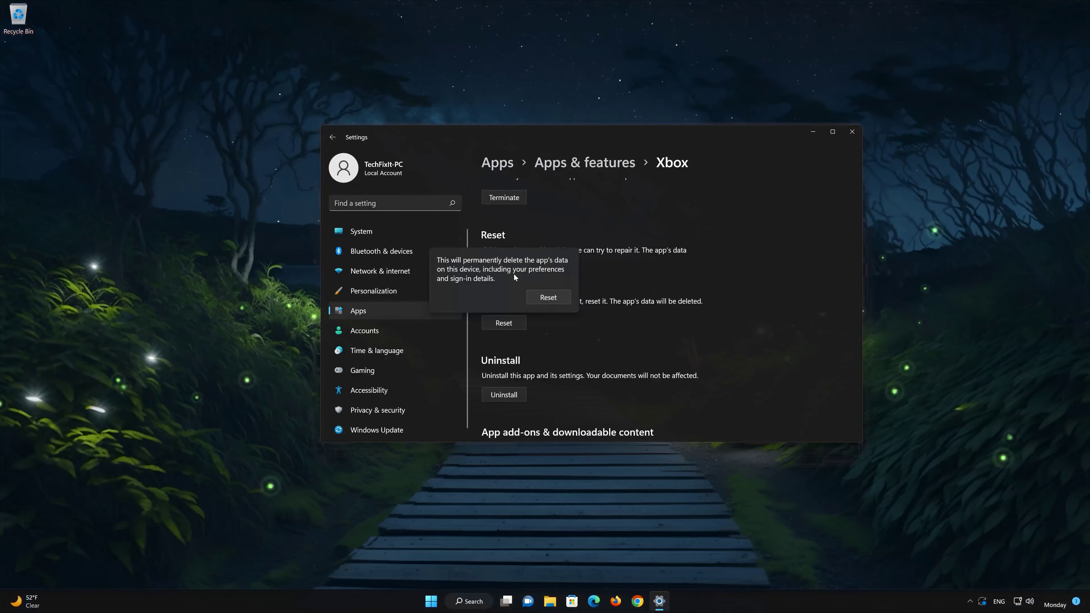
left_click(549, 297)
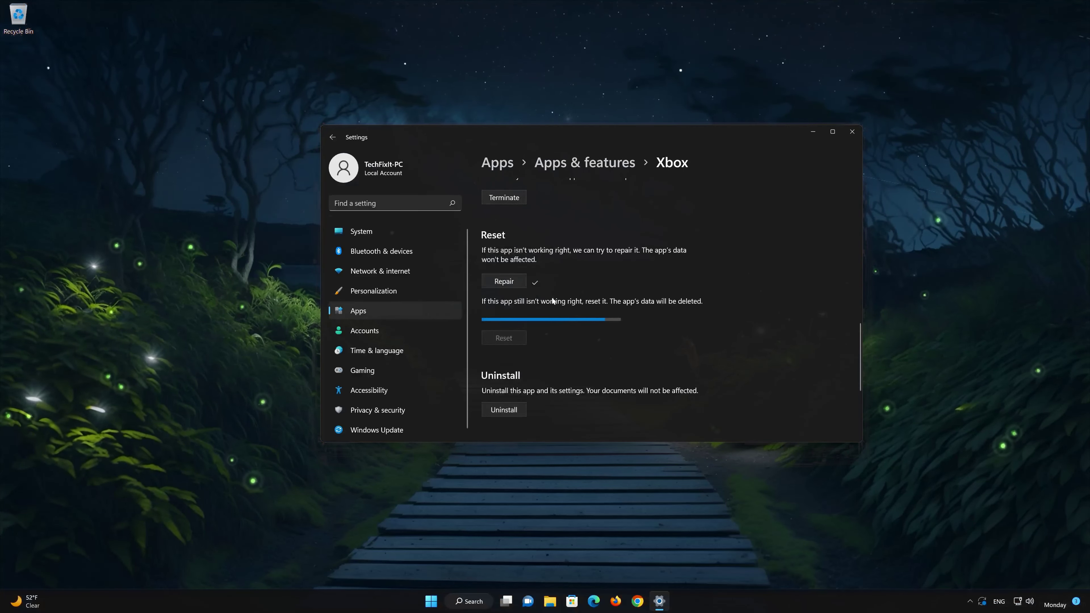
- Uninstall the Xbox app, confirm the removal, and close the Settings window
scroll(550, 319, "down", 2)
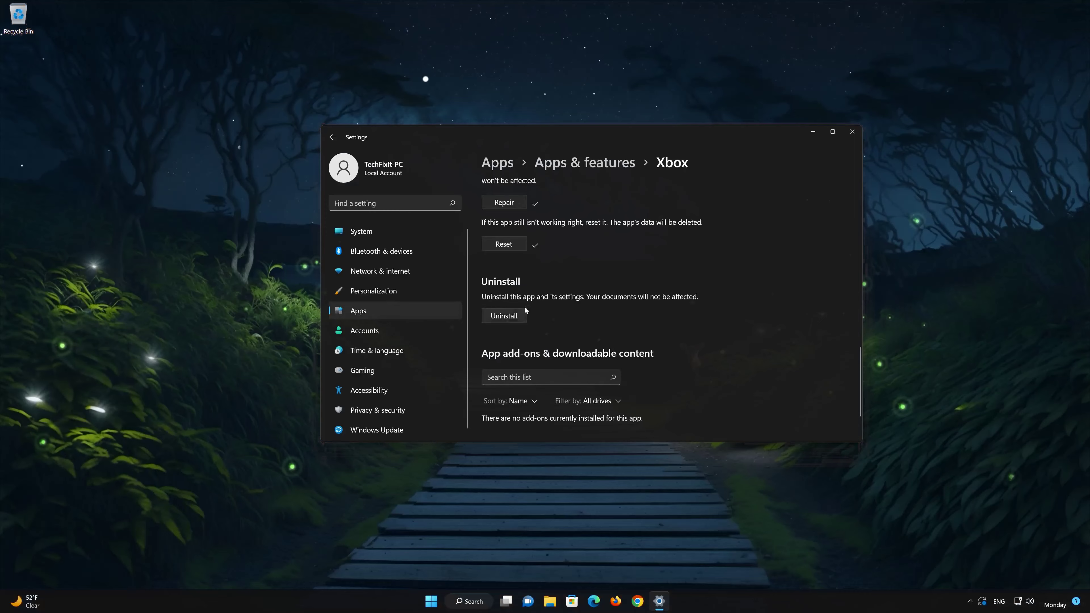
left_click(505, 316)
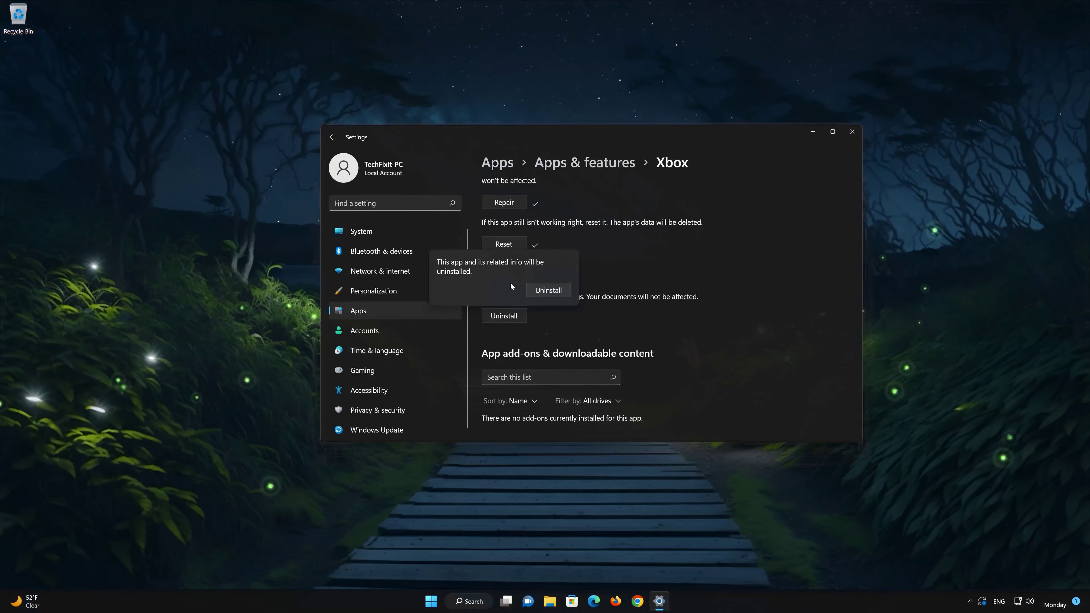
left_click(558, 288)
left_click(852, 132)
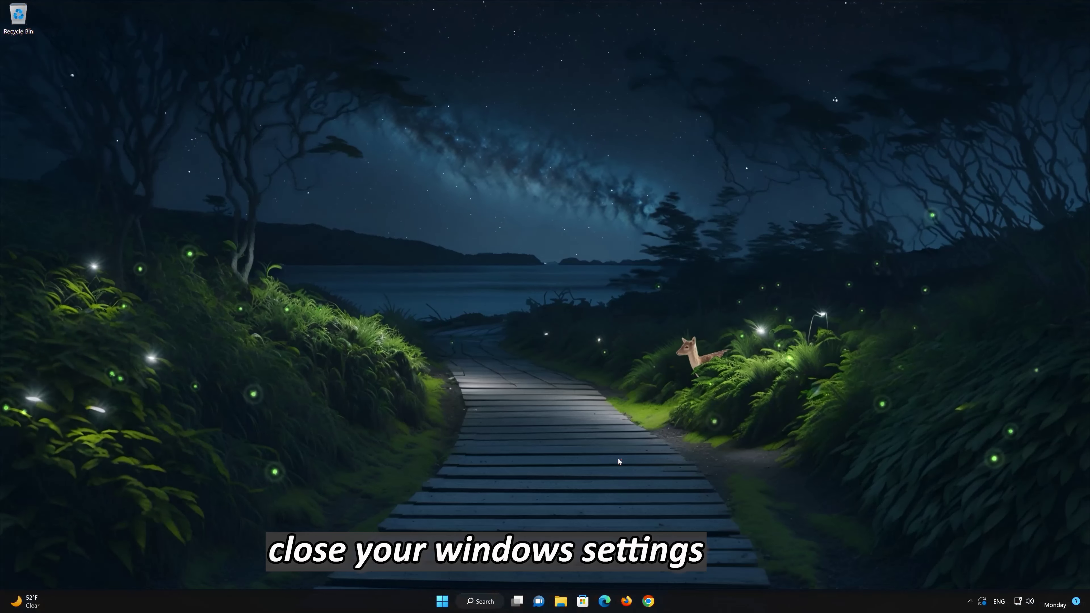
- Switch to Microsoft Store, search for "xbox", and install the Xbox app from its product page
left_click(583, 598)
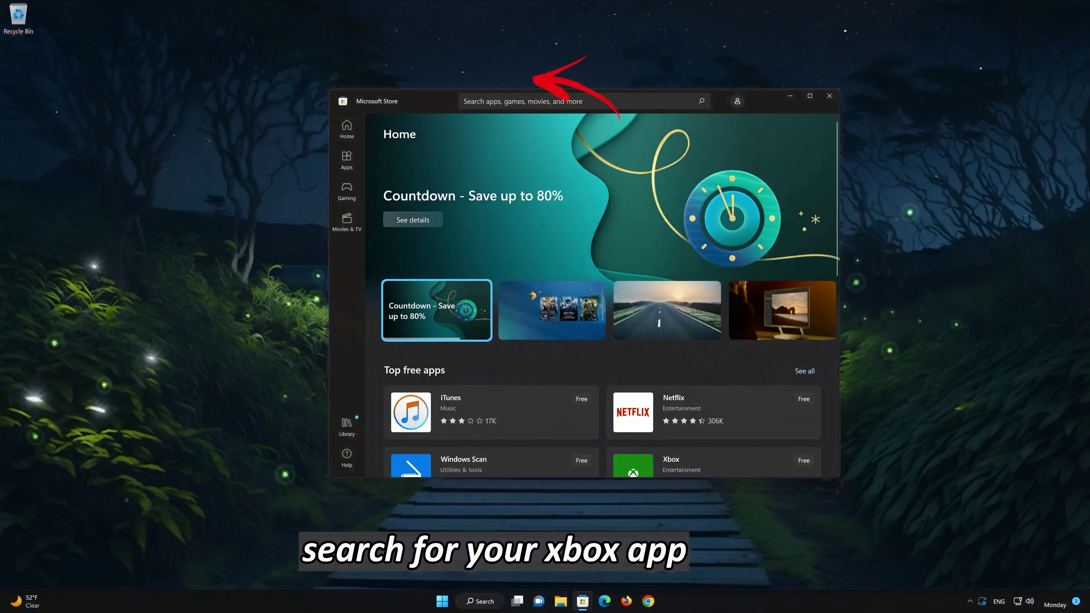
left_click(558, 101)
type("xbox")
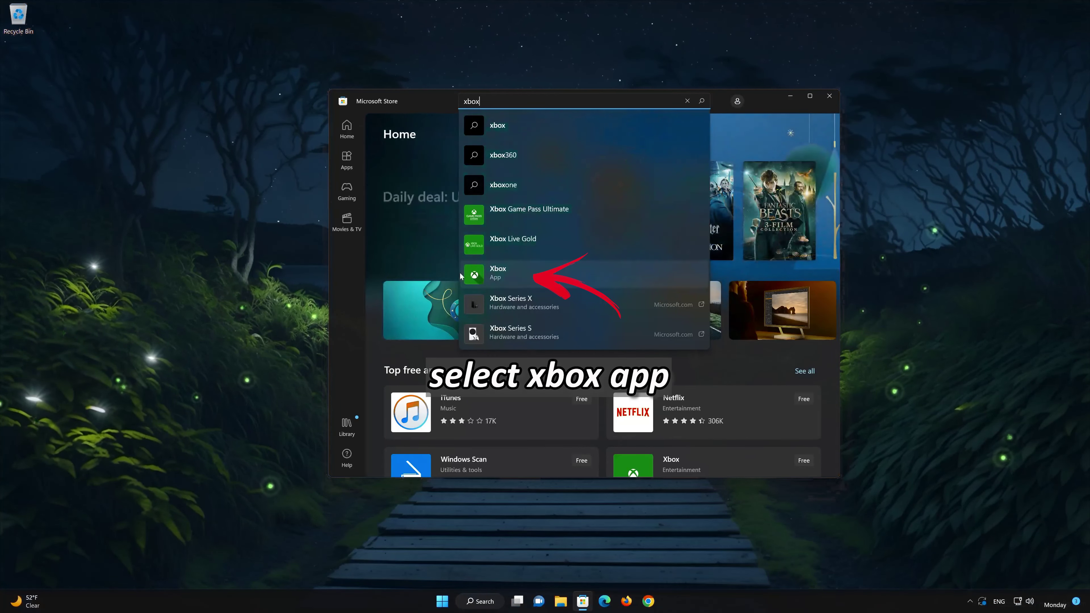
left_click(515, 272)
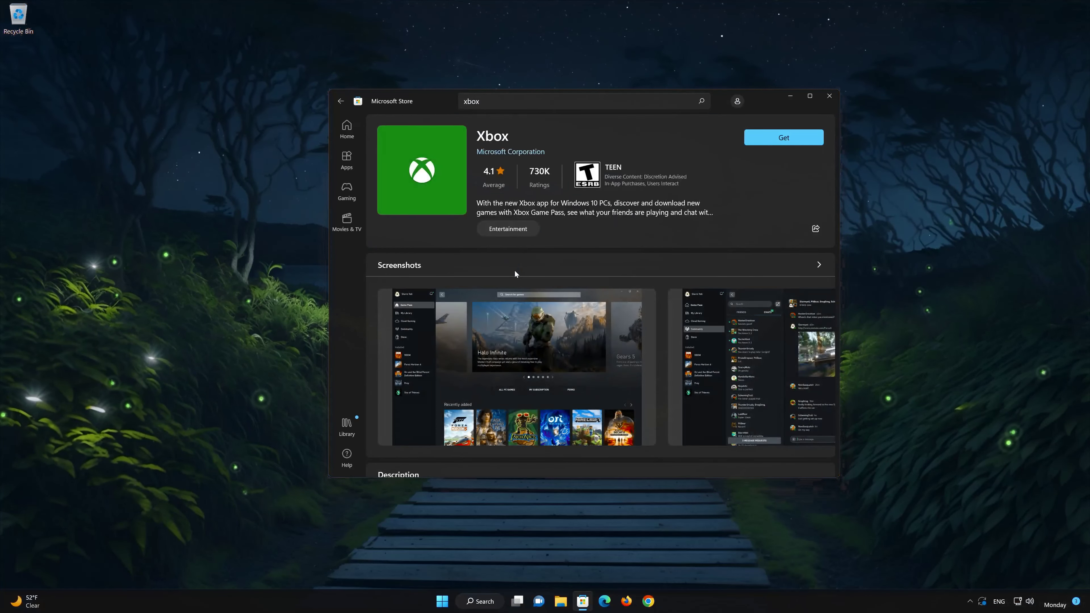
left_click(776, 142)
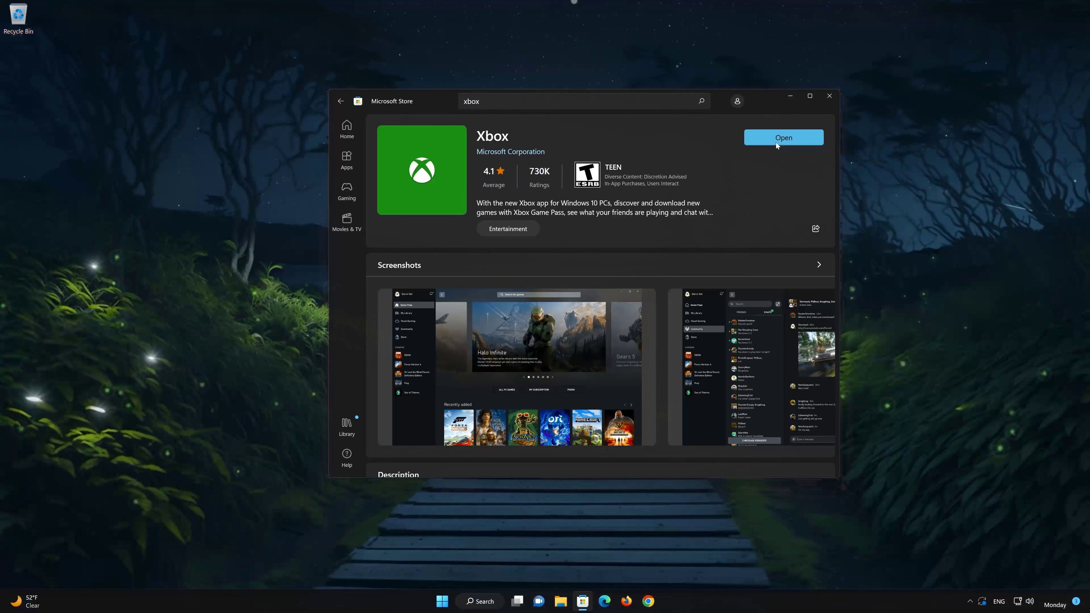
- Launch the Xbox app to look through its Game Pass catalog without signing in, and close it together with Microsoft Store
left_click(800, 137)
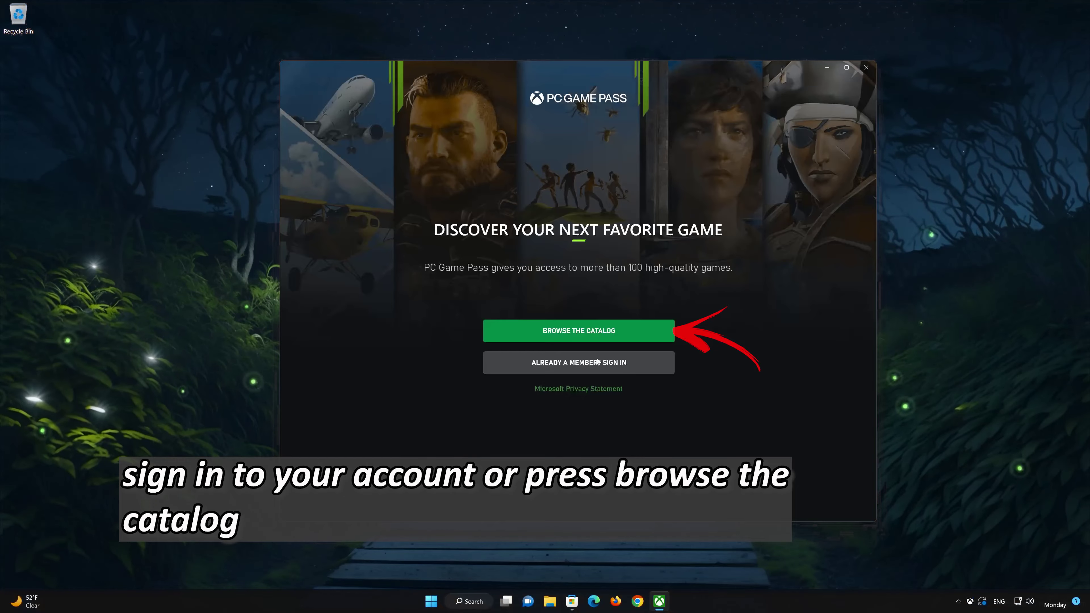
left_click(604, 332)
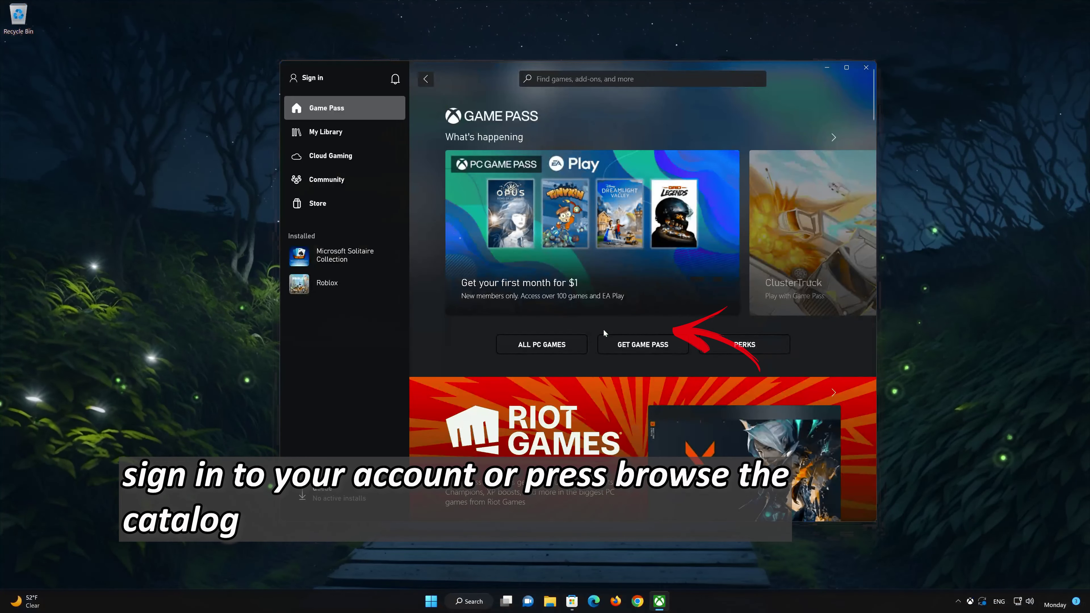
scroll(604, 330, "down", 10)
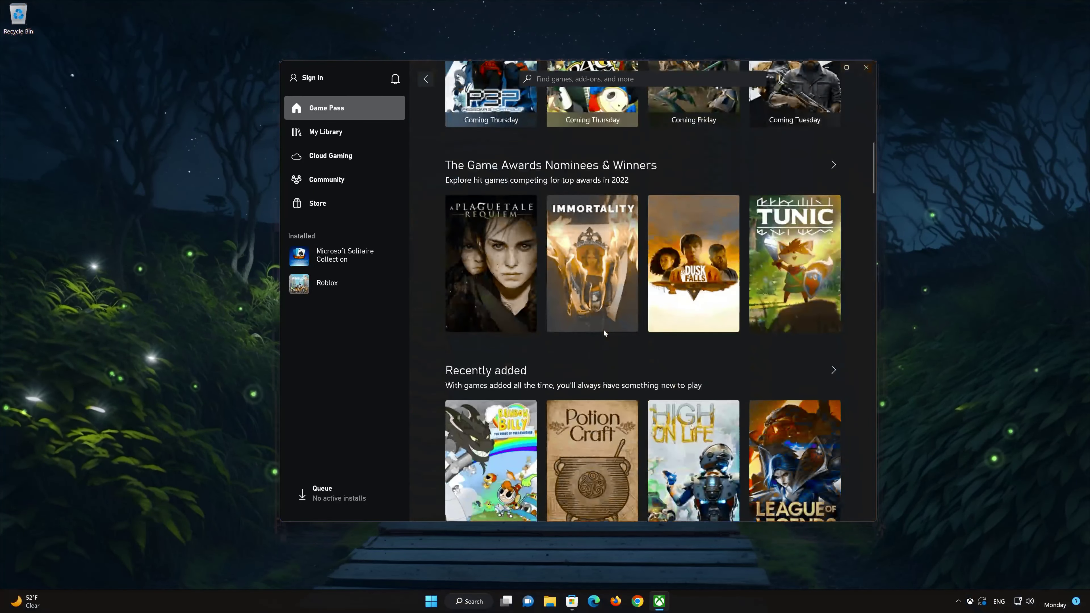
scroll(604, 333, "down", 5)
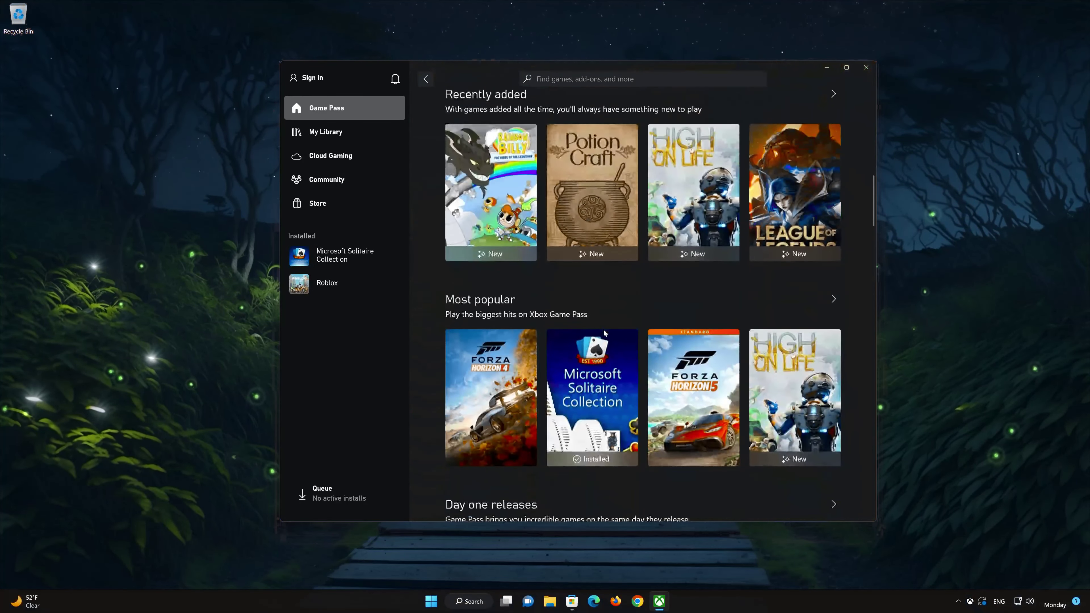
left_click(866, 68)
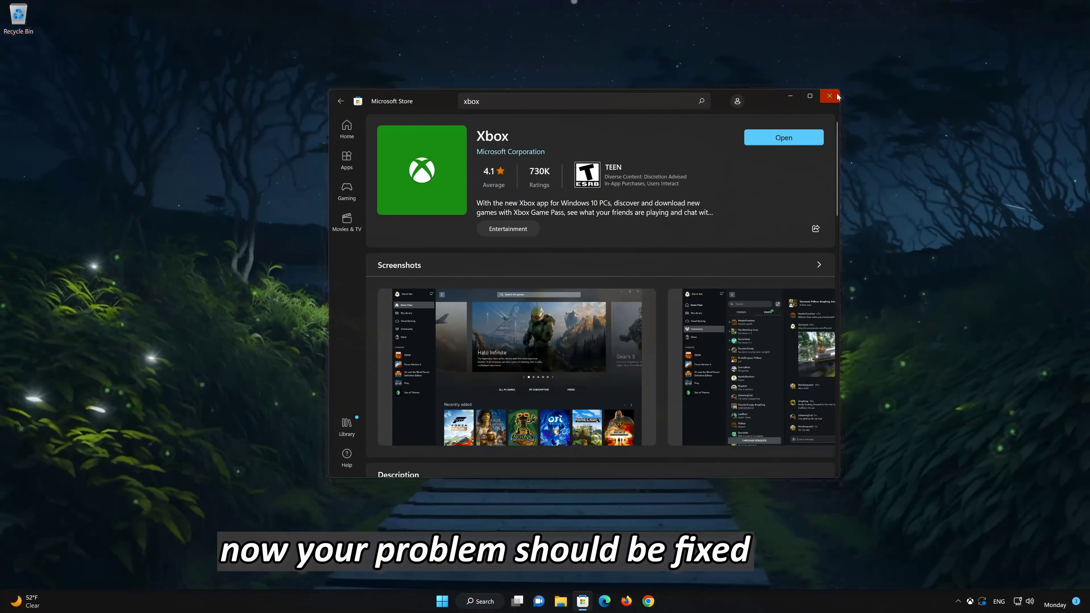
left_click(837, 97)
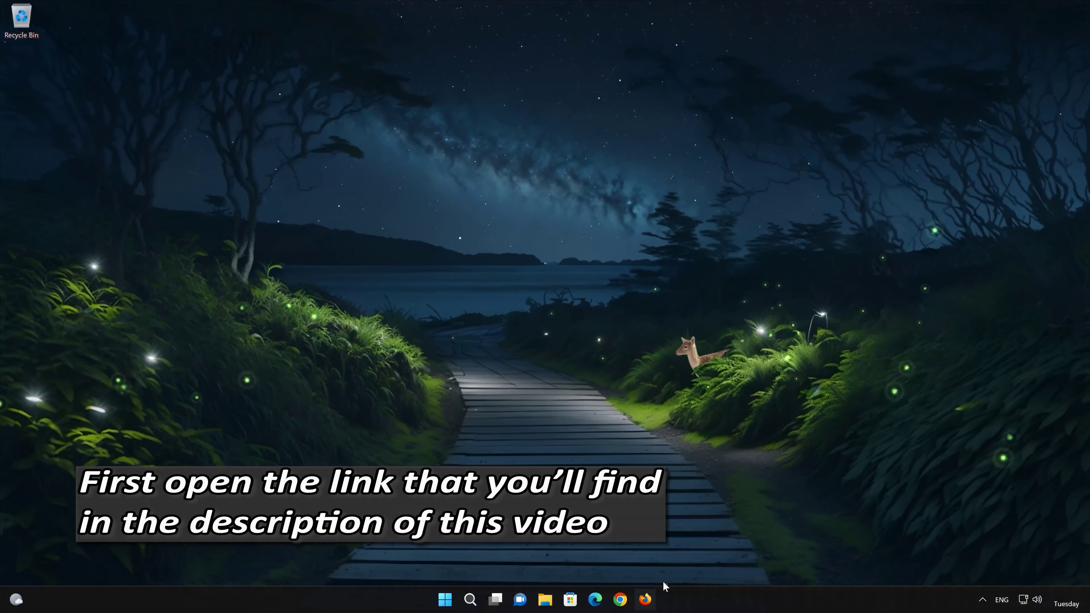
left_click(645, 599)
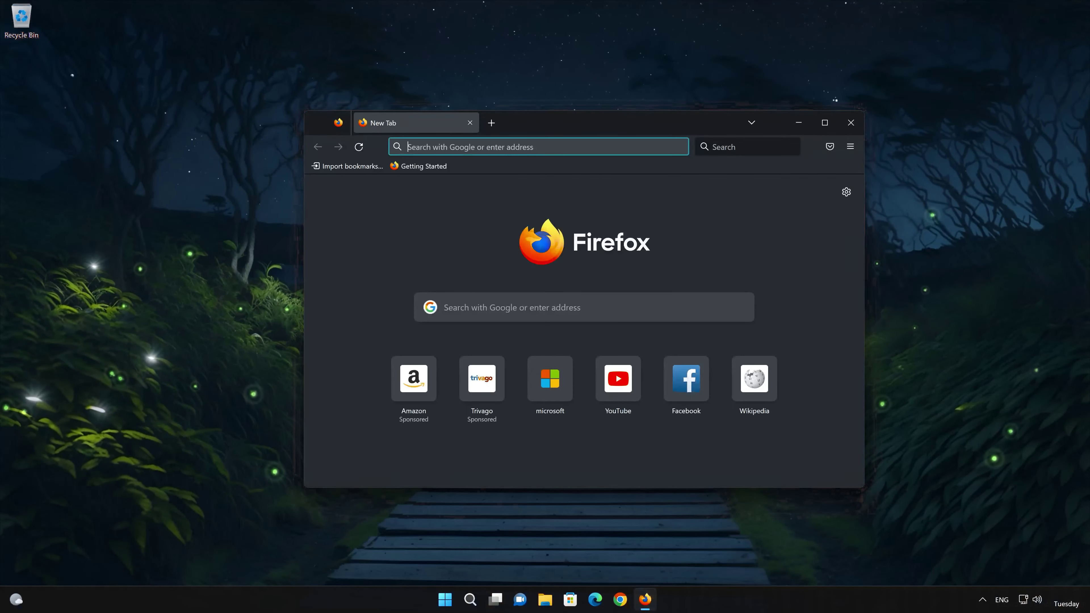
right_click(509, 147)
left_click(532, 239)
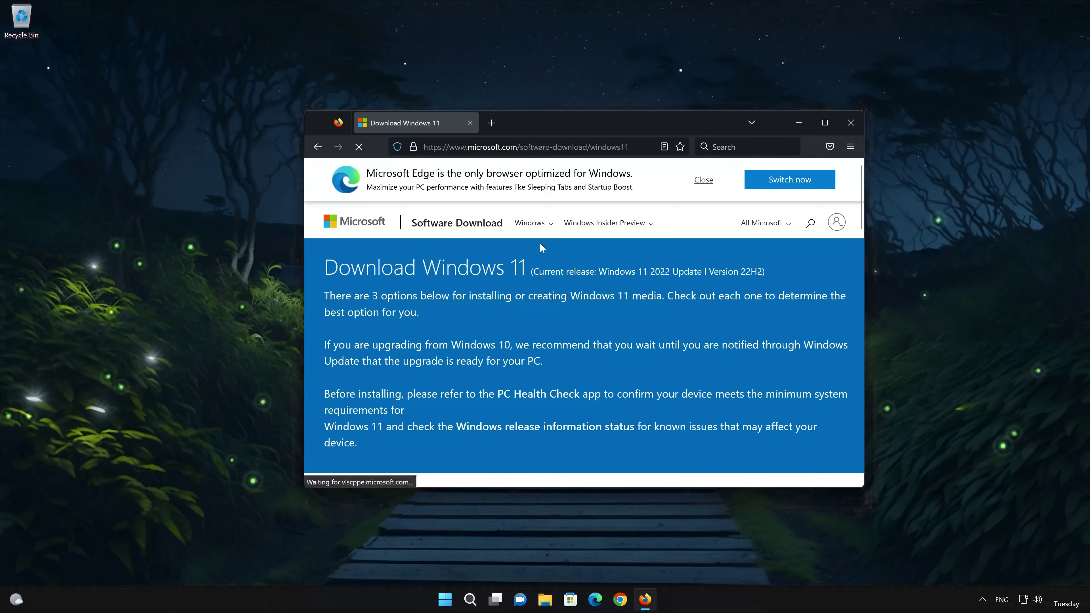
scroll(540, 245, "down", 10)
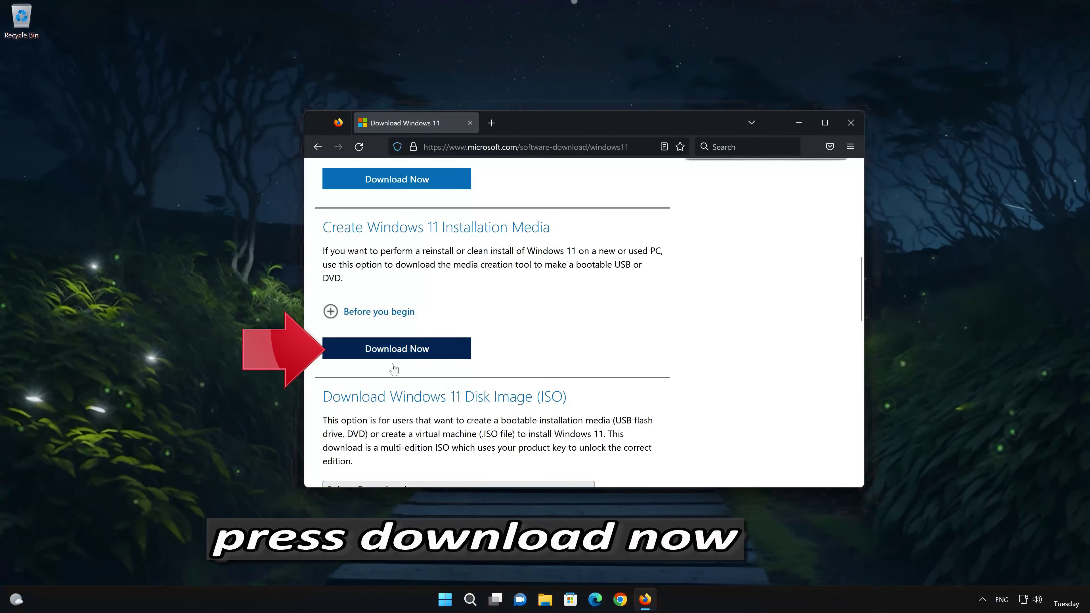
left_click(415, 350)
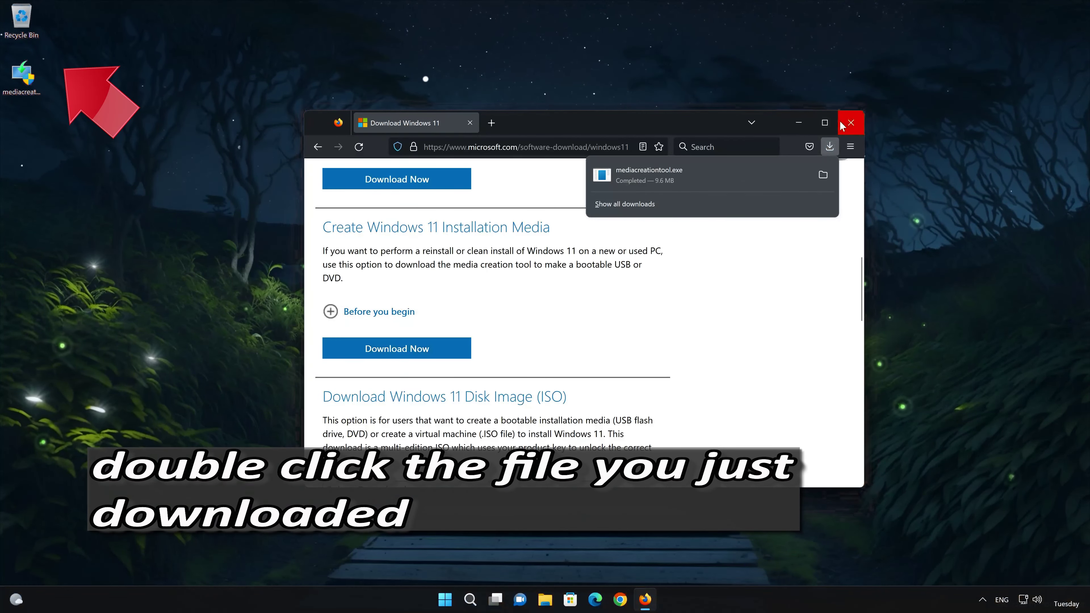
- Close the browser and run the downloaded mediacreationtool.exe from the desktop, allowing it to make changes to the device
left_click(851, 122)
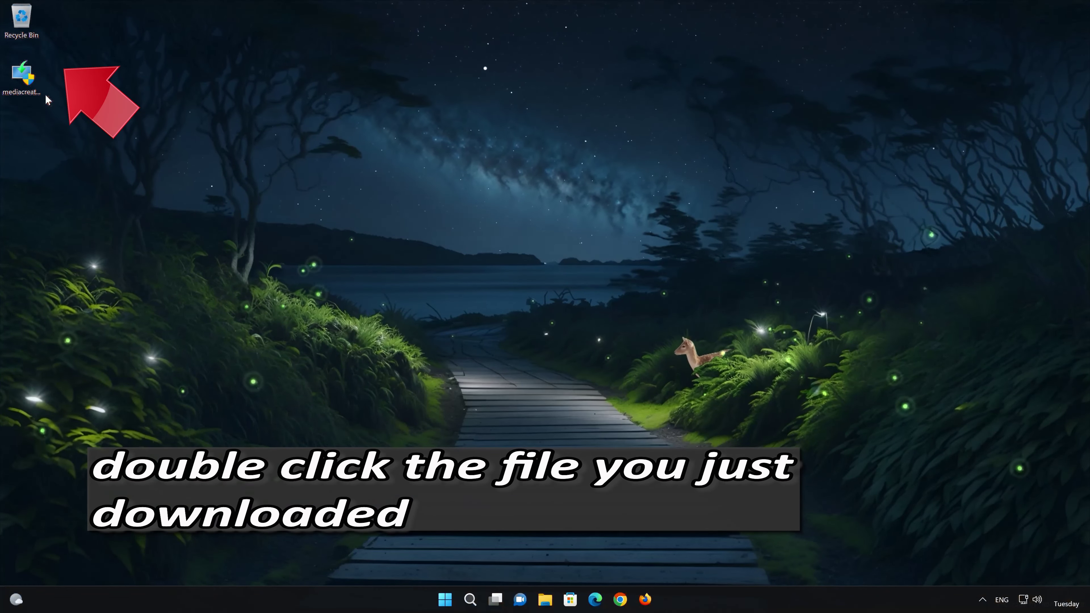
double_click(22, 90)
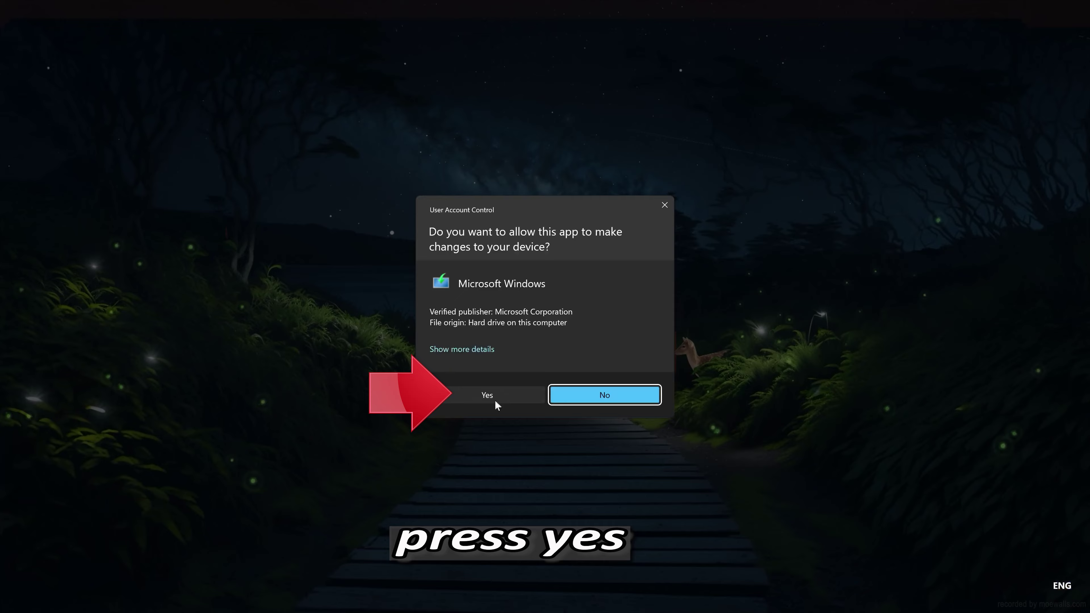
left_click(482, 397)
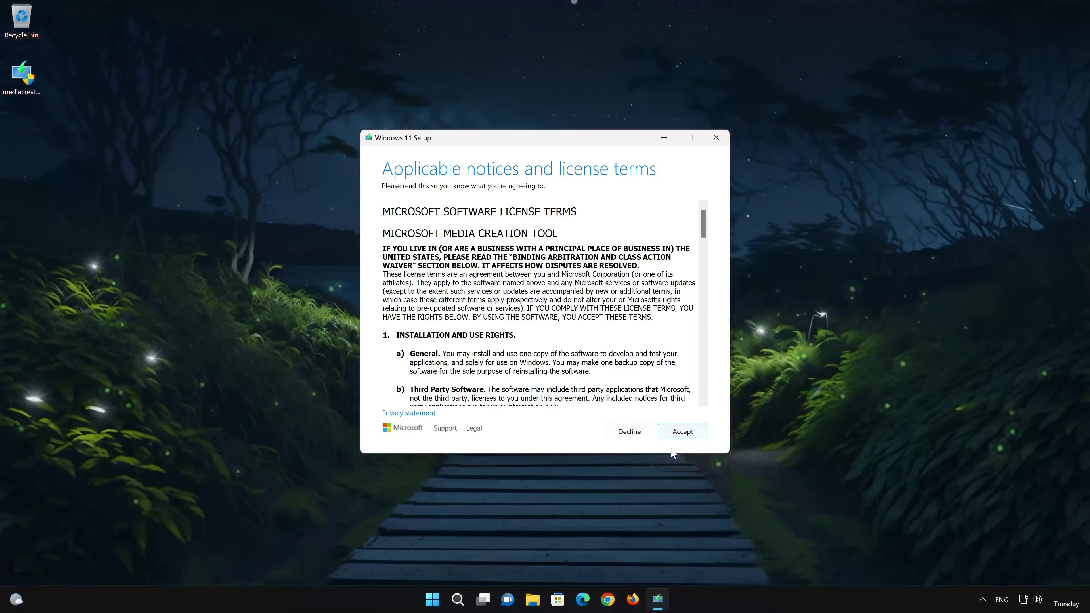
- Accept the license terms, keep the recommended language and edition, and choose ISO file as the media to create
left_click(688, 433)
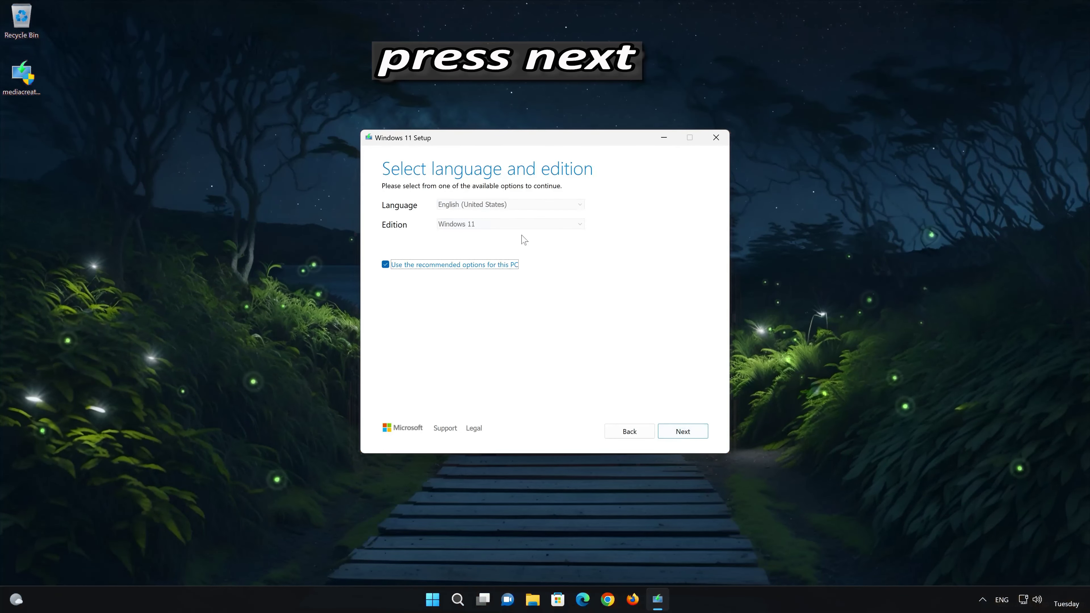
left_click(698, 439)
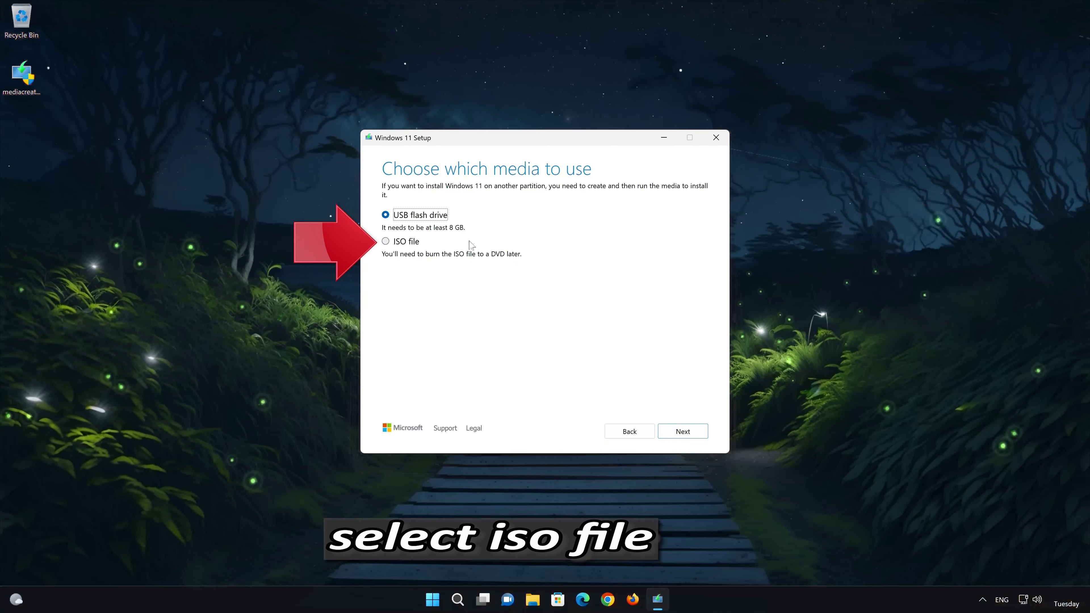
left_click(389, 241)
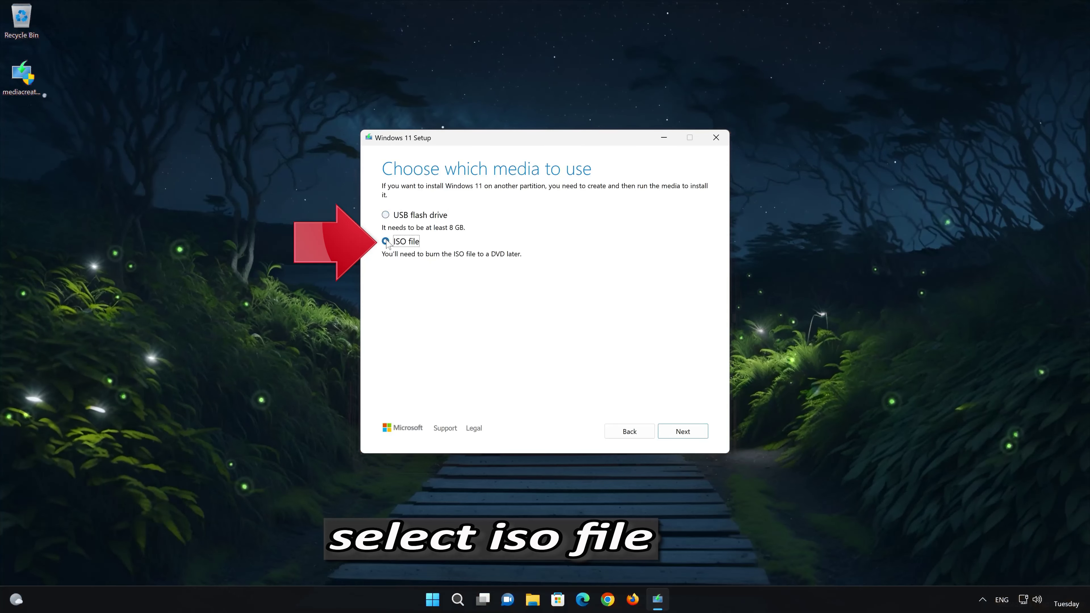
left_click(687, 433)
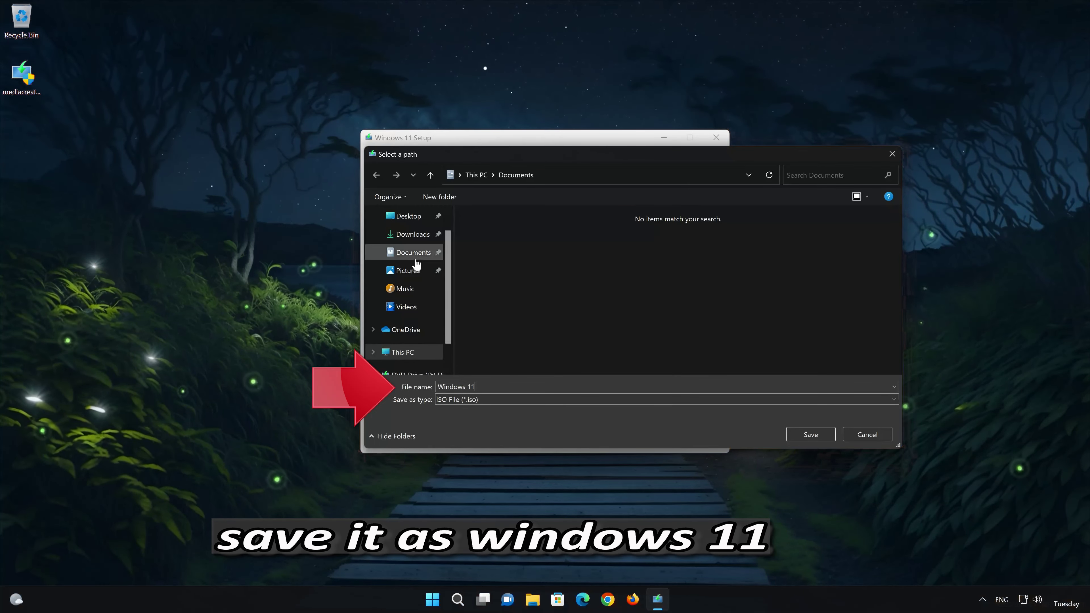
- Save the ISO file to the Desktop as Windows 11 and finish the media creation once it is complete
left_click(407, 216)
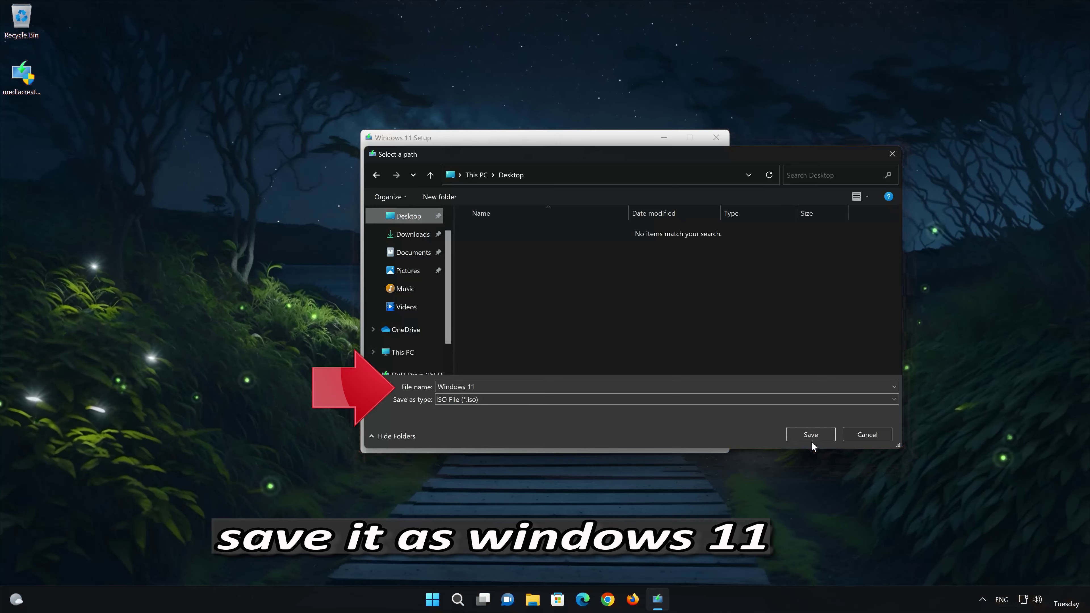
left_click(818, 435)
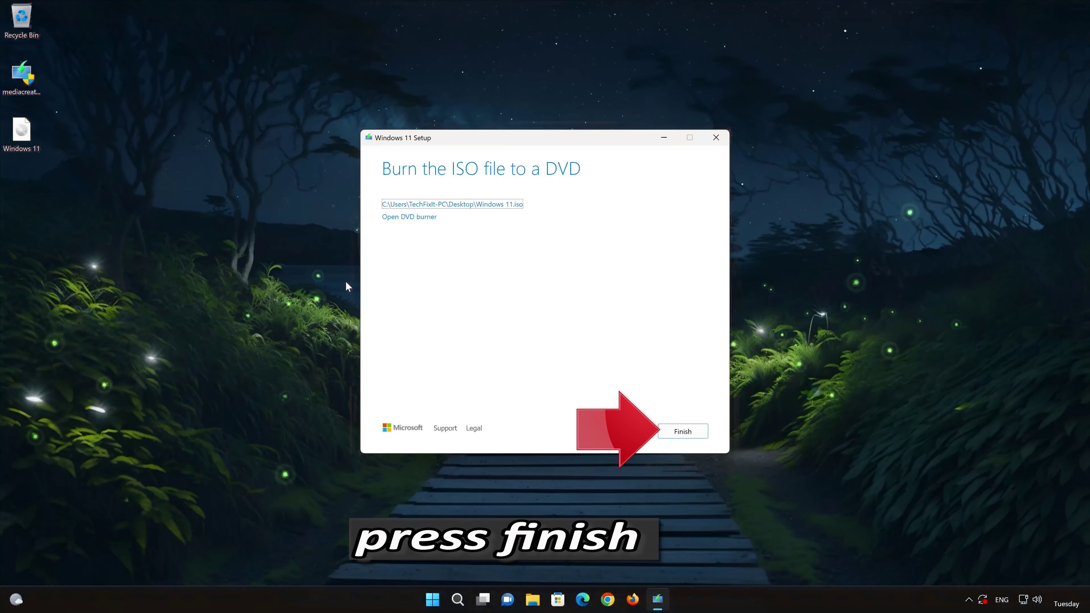
left_click(682, 432)
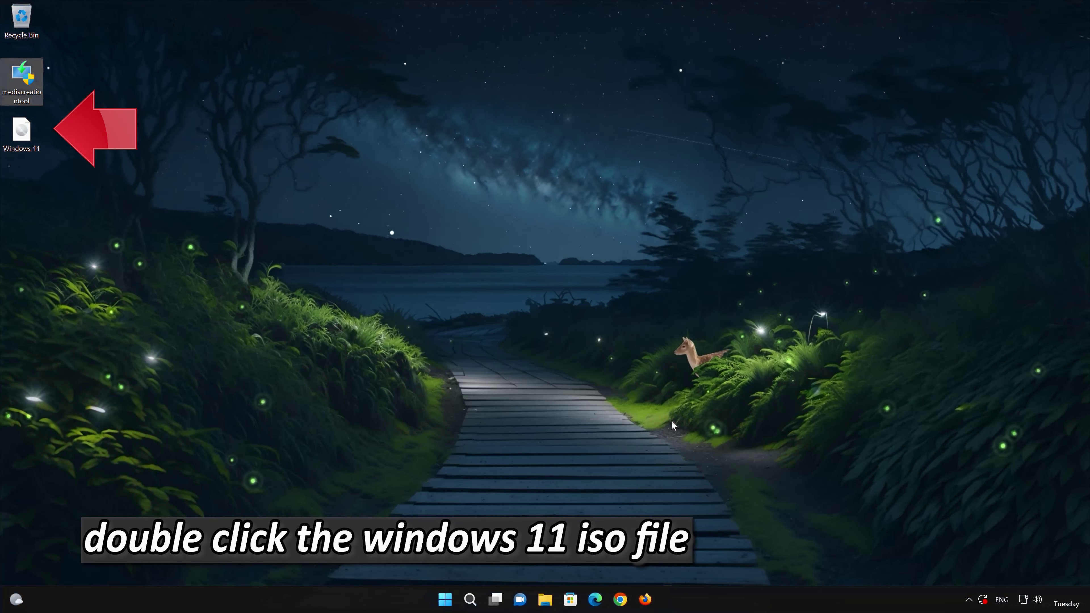
- Open the Windows 11 ISO from the desktop and run its setup application with permission to make changes, closing the drive's folder window
double_click(20, 138)
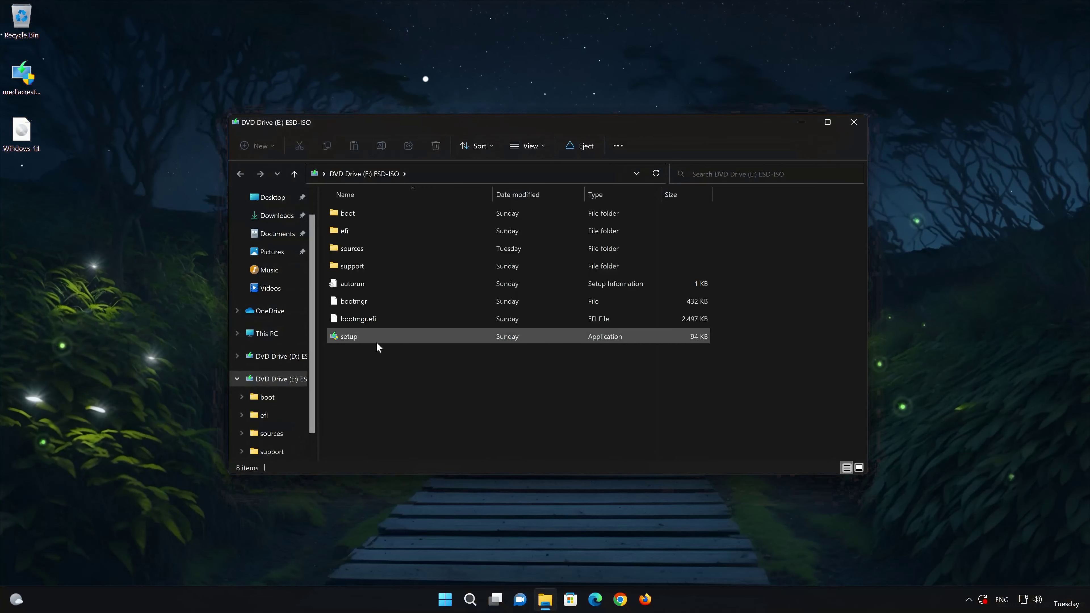
double_click(408, 336)
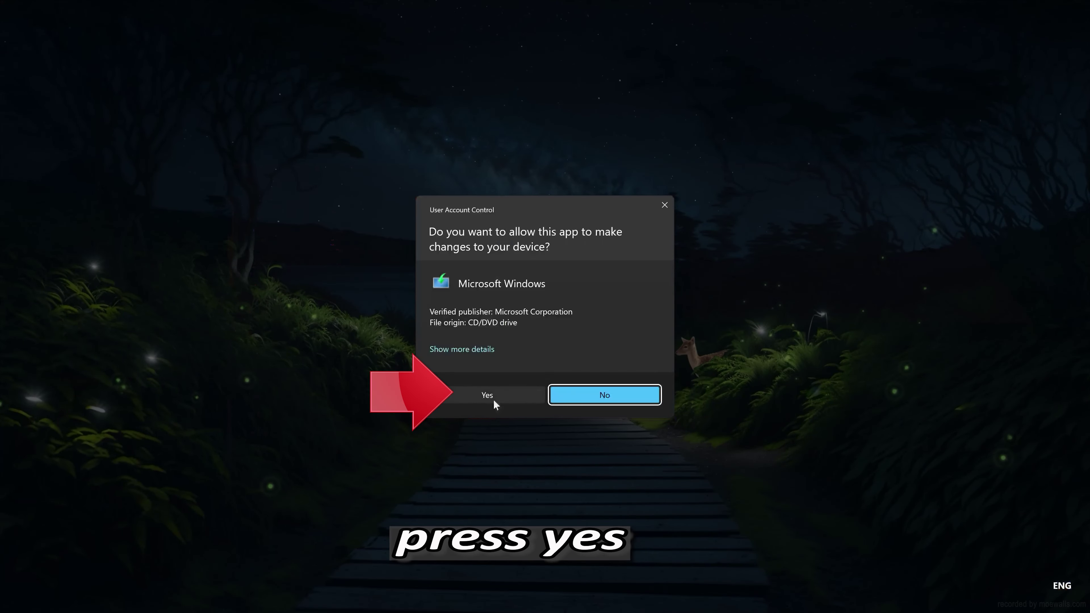
left_click(481, 391)
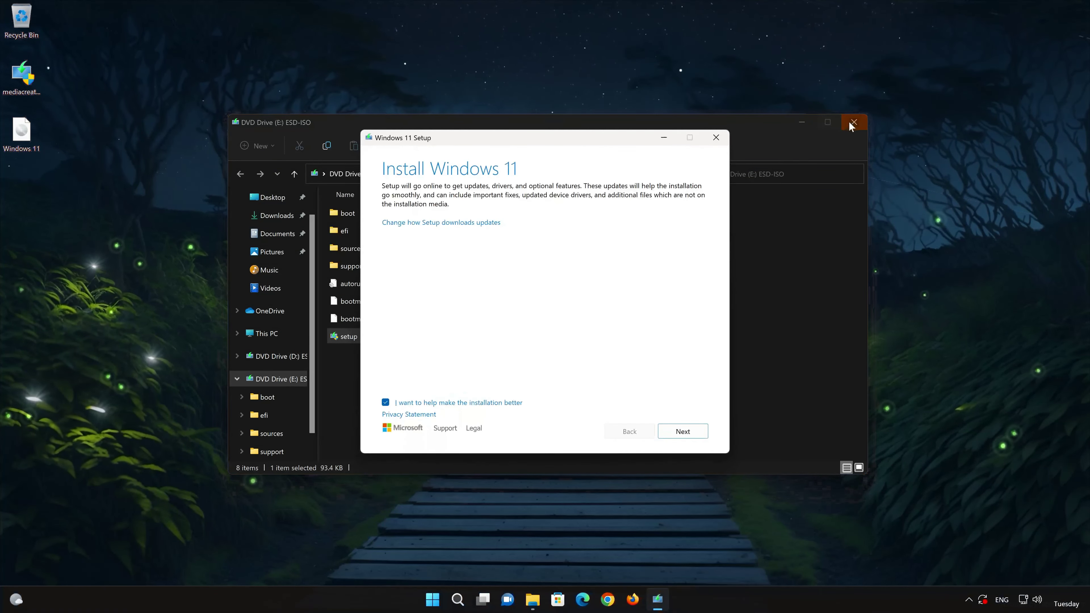
left_click(849, 122)
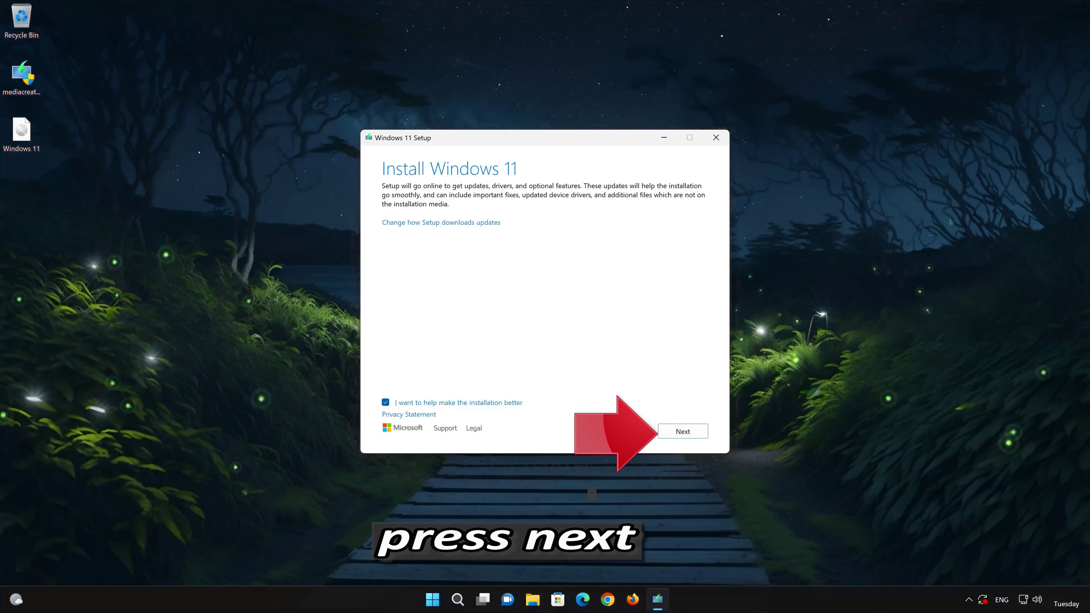
- Proceed through Windows 11 Setup, review what to keep, and start installing Windows 11 Pro with personal files and apps kept
left_click(687, 434)
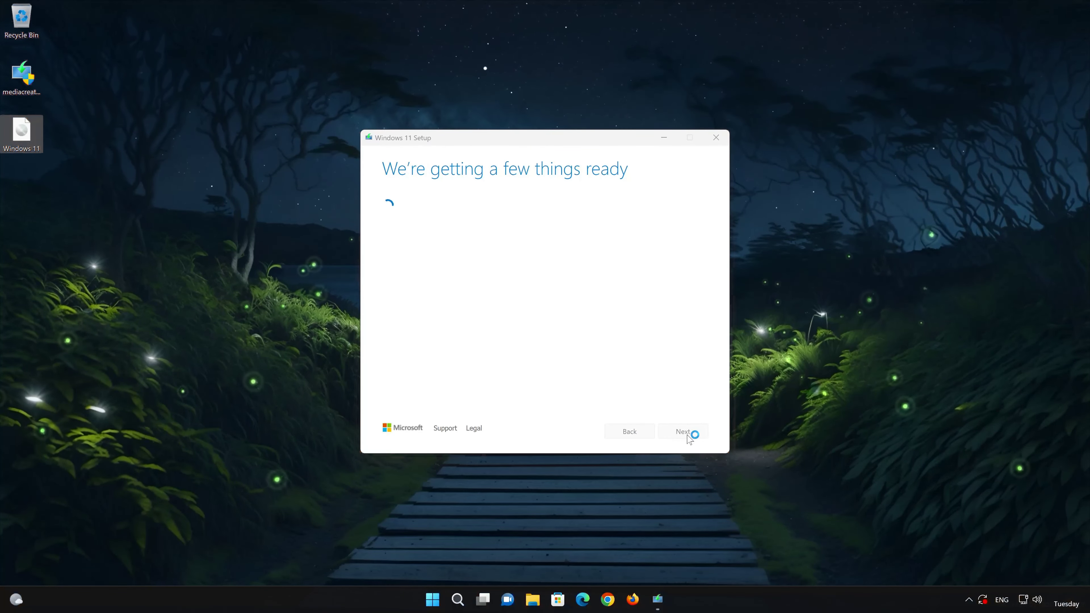
left_click(686, 433)
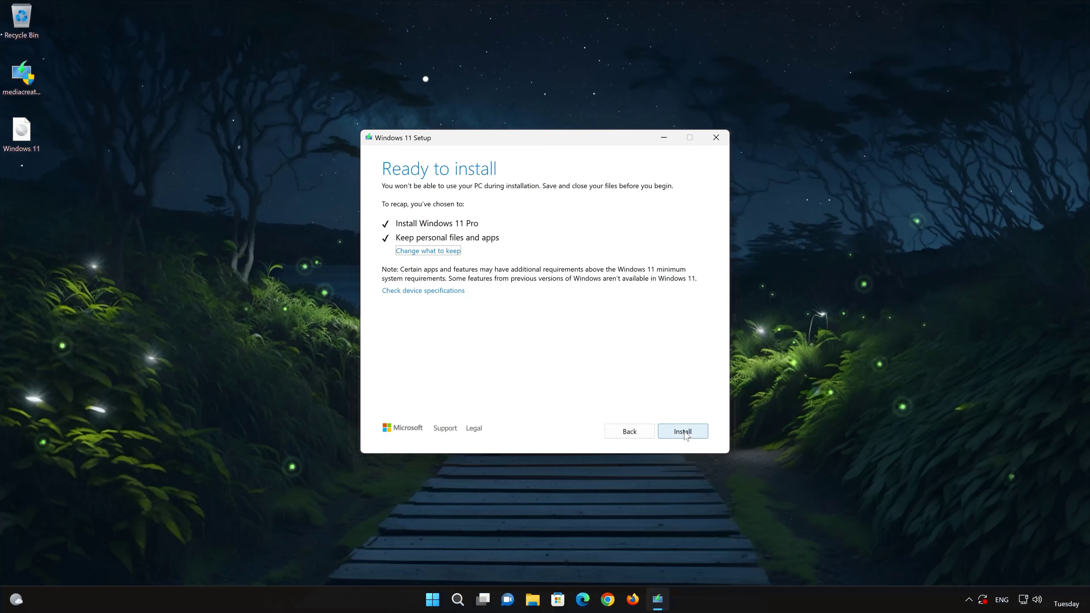
left_click(452, 252)
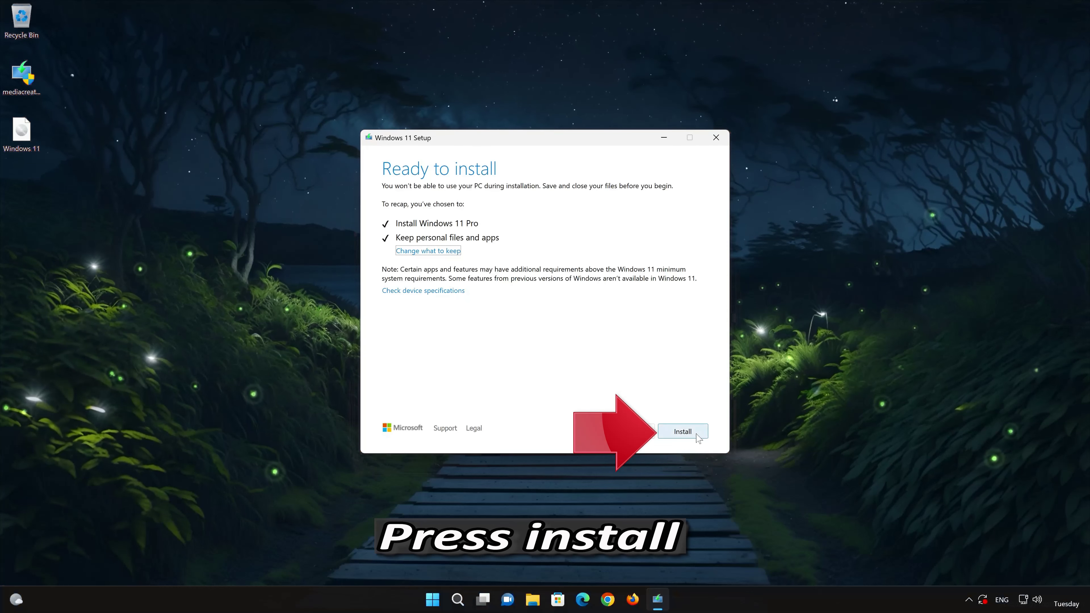
left_click(683, 431)
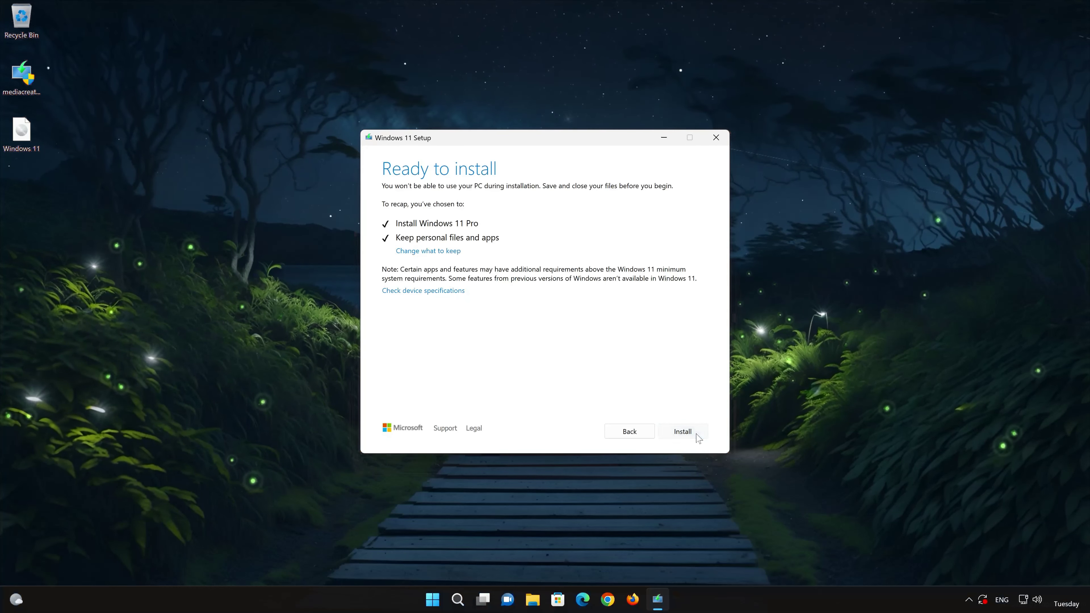